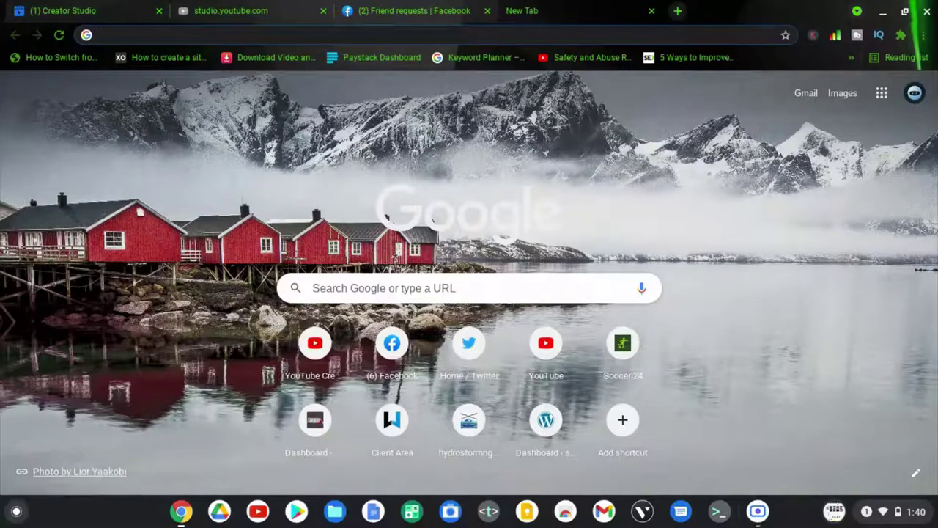
Go to facebook.com
type("facebook.com")
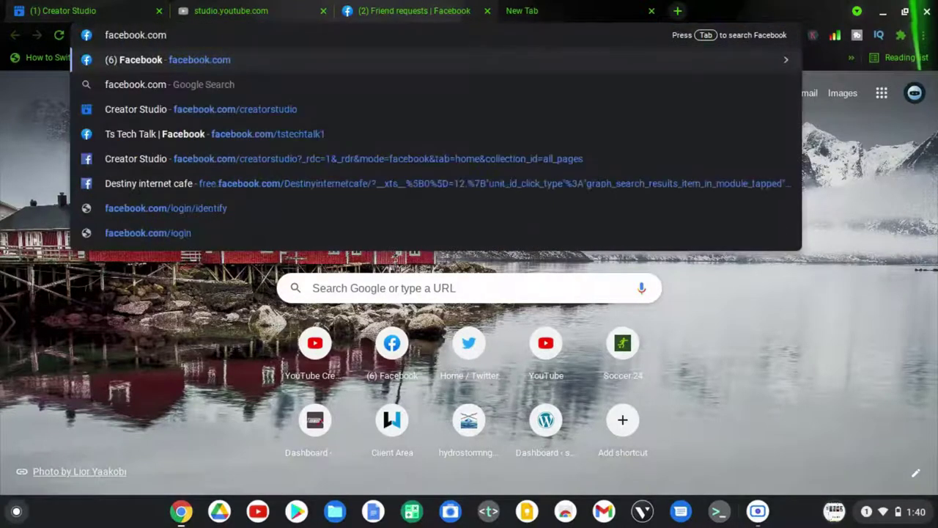
key("Return")
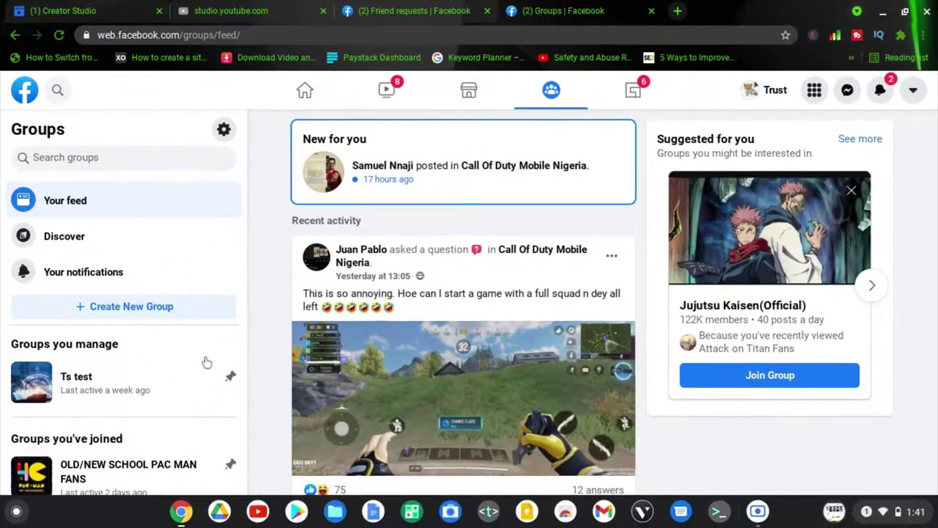
Open the Ts test group and scroll its Manage group sidebar down to Settings
scroll(207, 362, "down", 2)
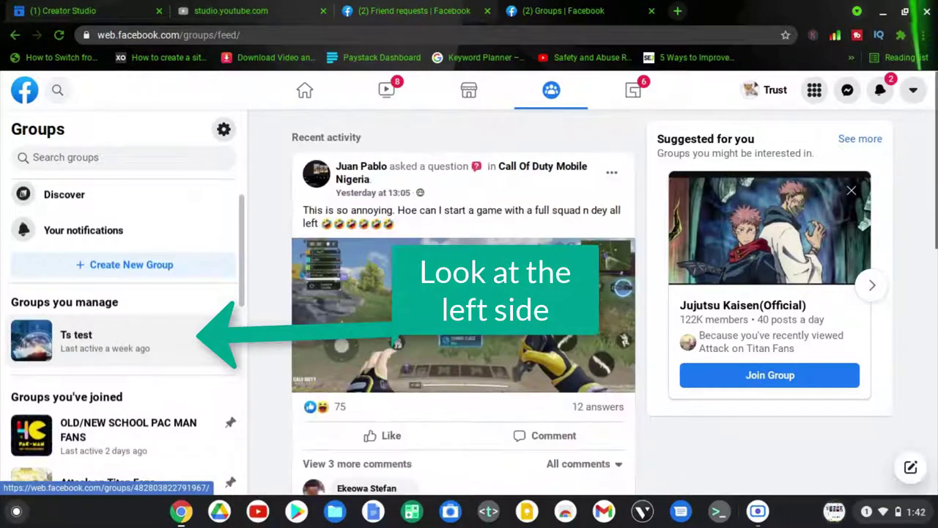
left_click(85, 343)
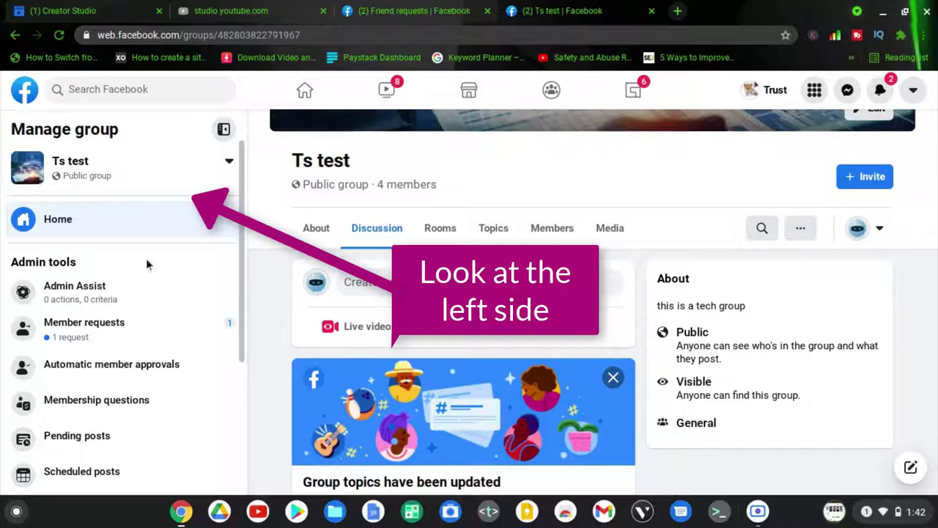
scroll(137, 417, "down", 3)
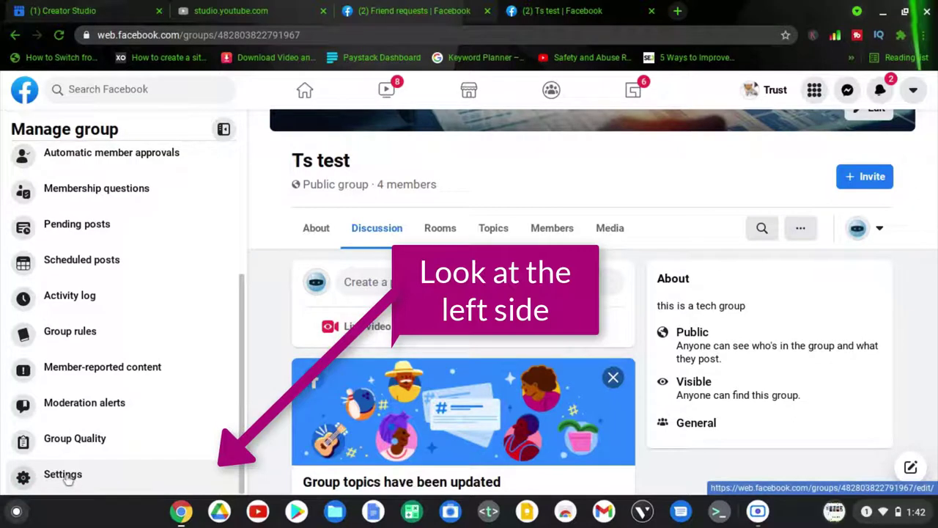
Open the Ts test group's settings and start editing its name and description
left_click(66, 476)
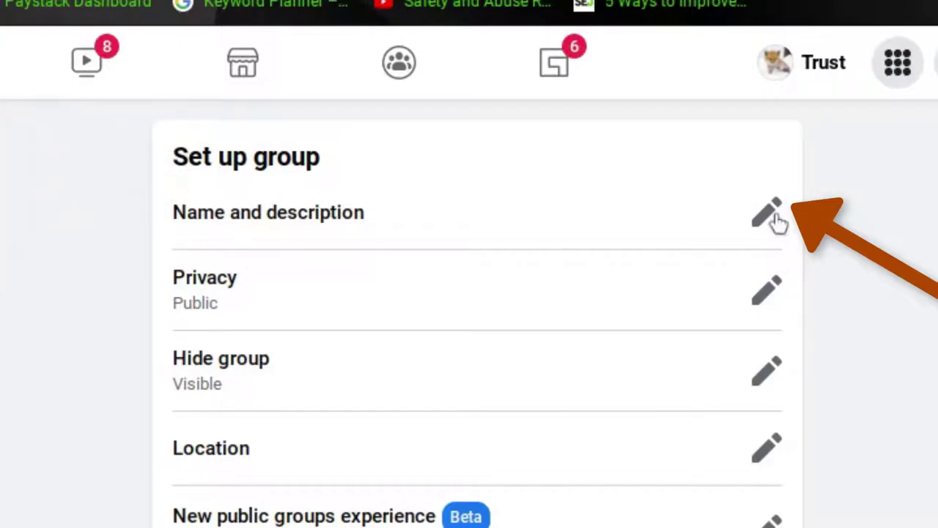
left_click(777, 221)
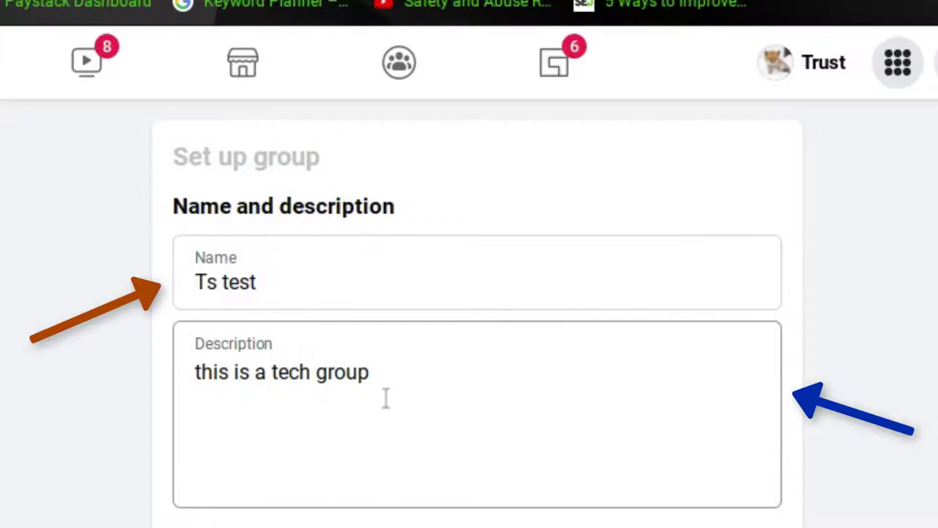
Replace the group name 'Ts test' with 'Main Ts Tech'
left_click(312, 295)
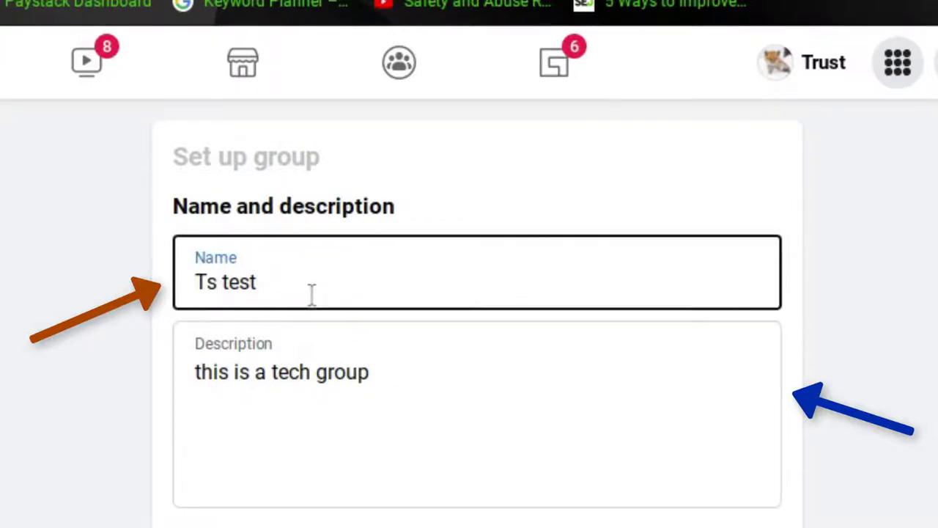
key("ctrl+a")
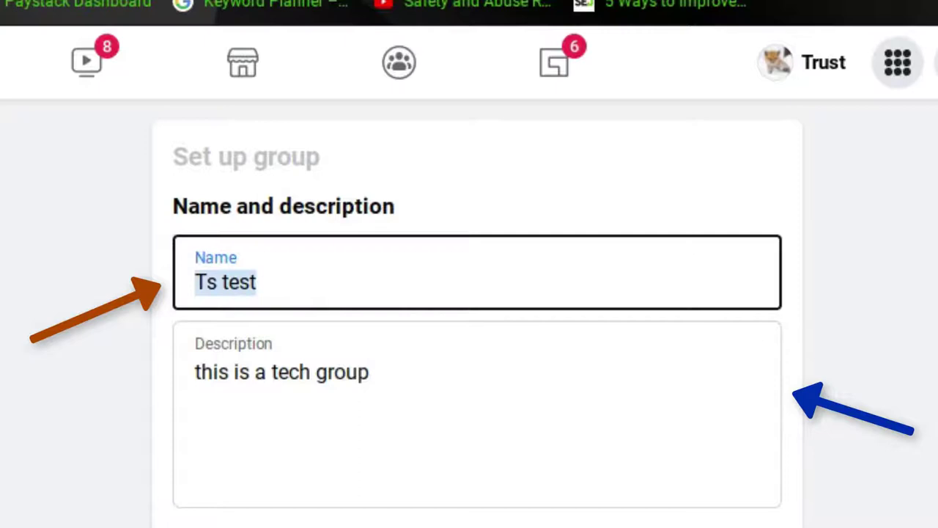
type("T")
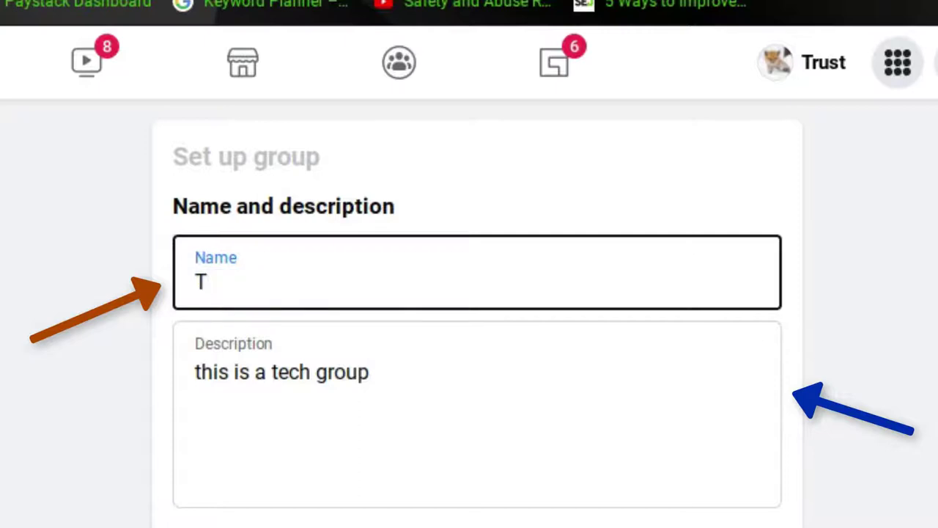
key("BackSpace")
type("Main ")
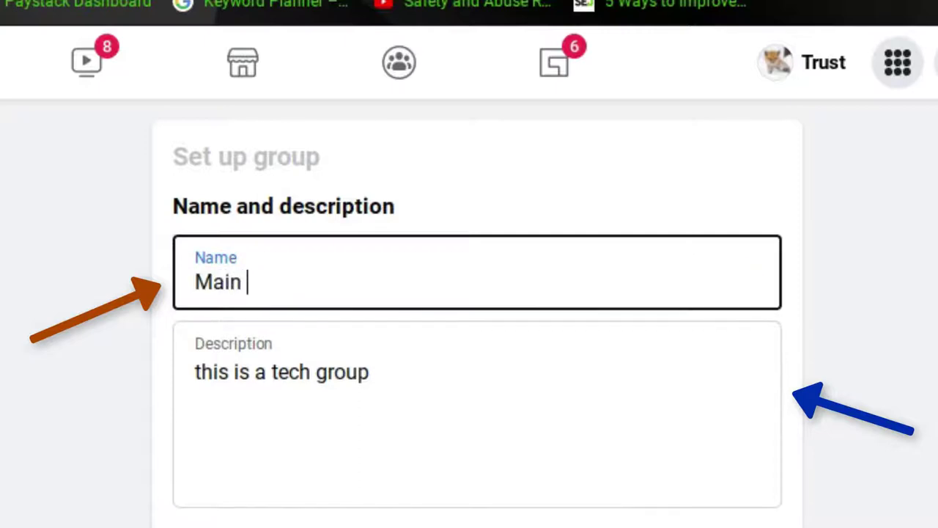
type("Ts ")
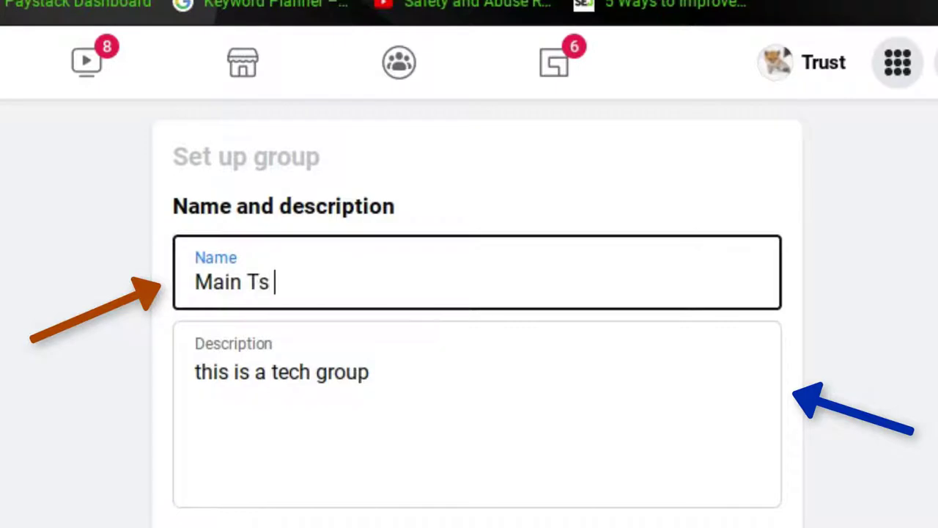
type("Tec")
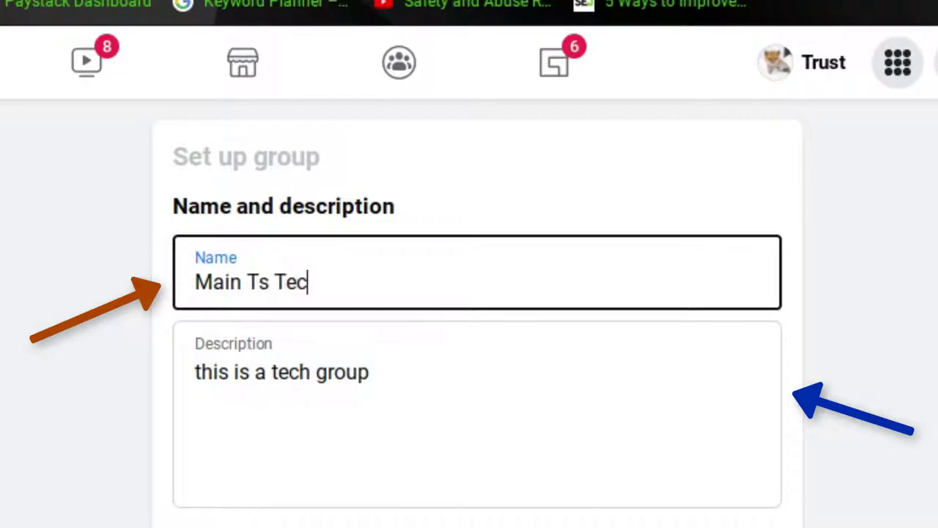
type("h")
Replace the description with 'This the main Ts tech talk group for Q&A'
left_click(463, 387)
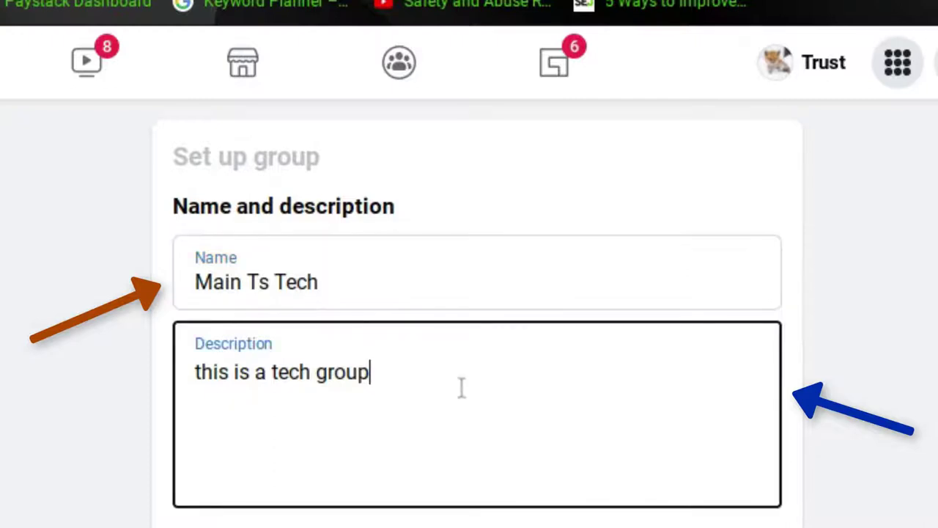
triple_click(350, 371)
type("Th")
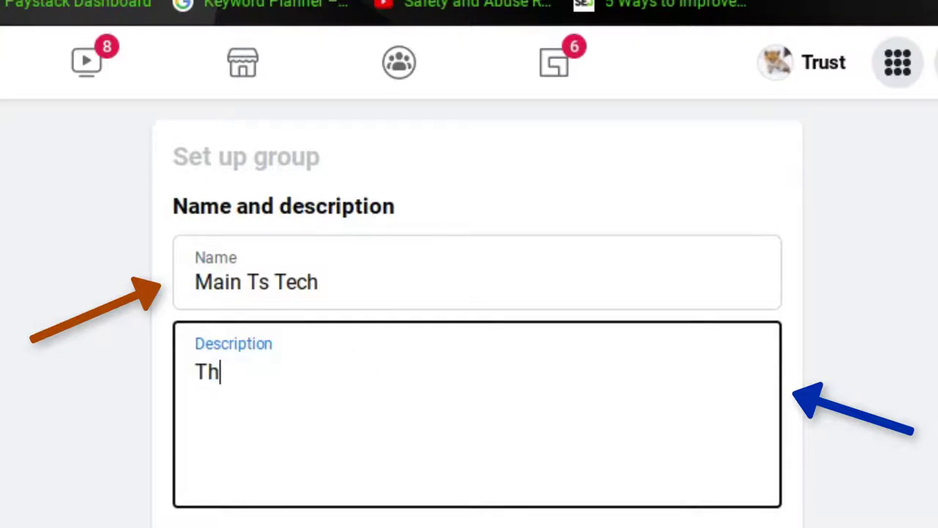
type("i si")
key("BackSpace")
key("BackSpace")
key("BackSpace")
type("s ")
type("the main ")
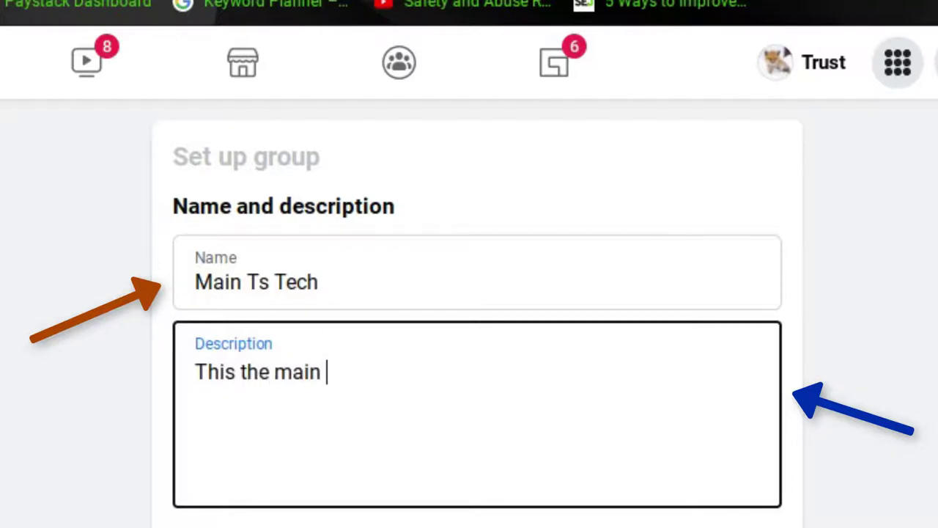
type("Ts te")
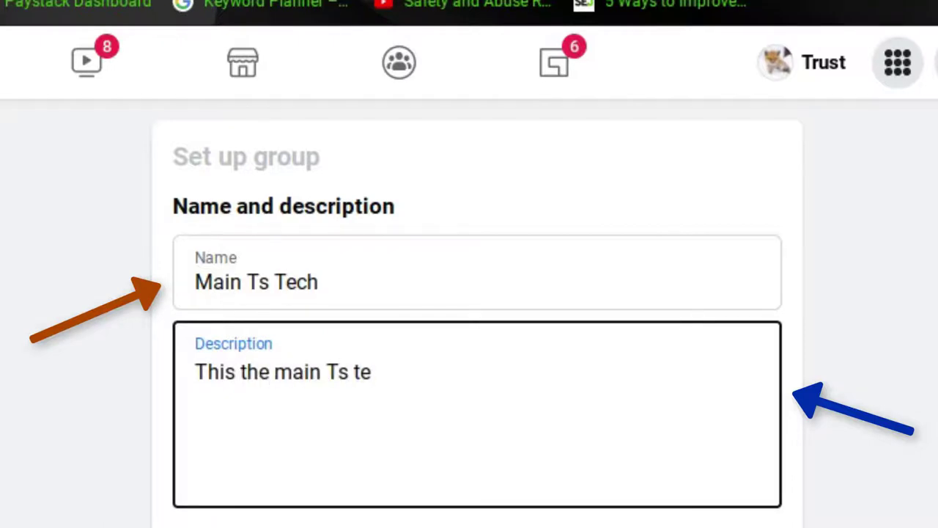
type("ch talk gr")
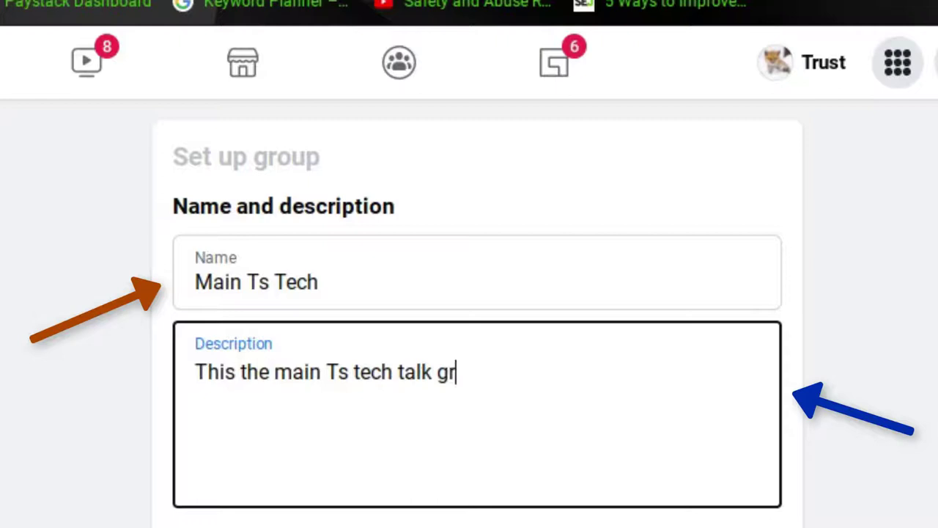
type("oup f")
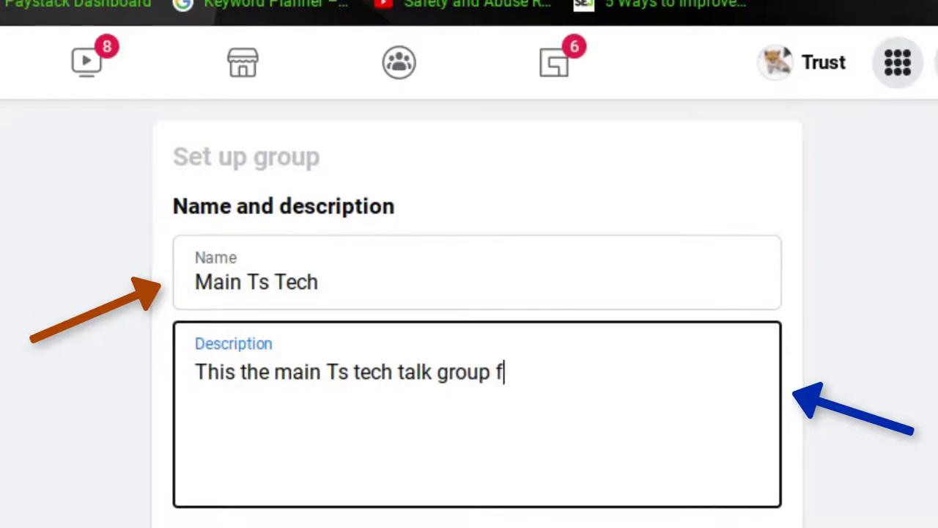
type("or Q")
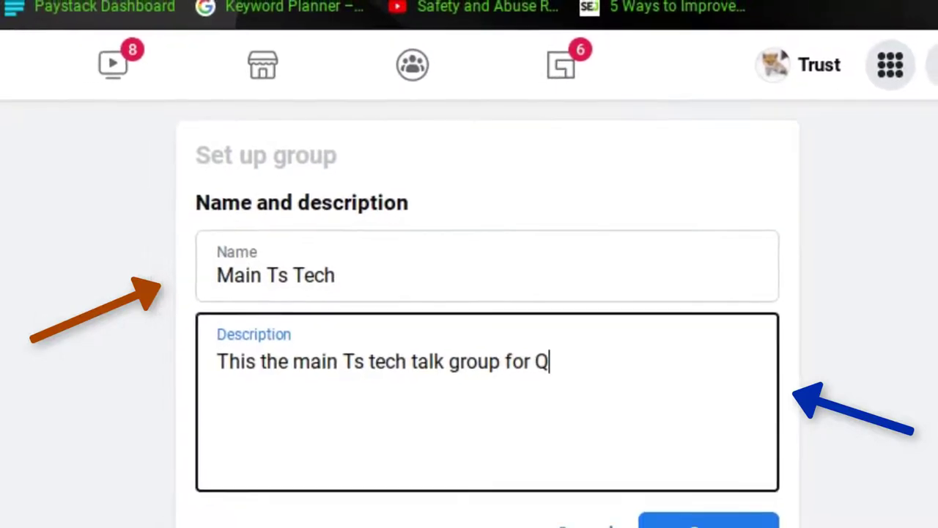
type("&A")
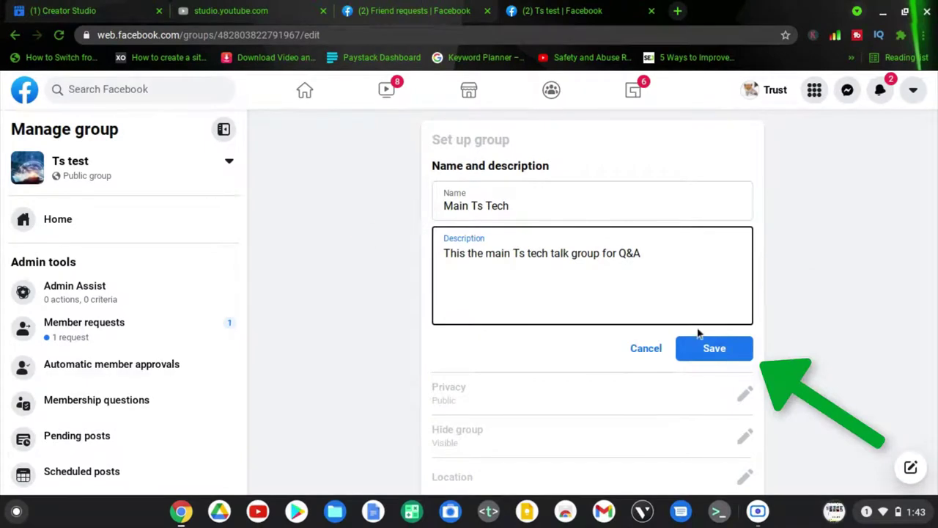
Save the name and description changes and return to the group's Home page
left_click(710, 352)
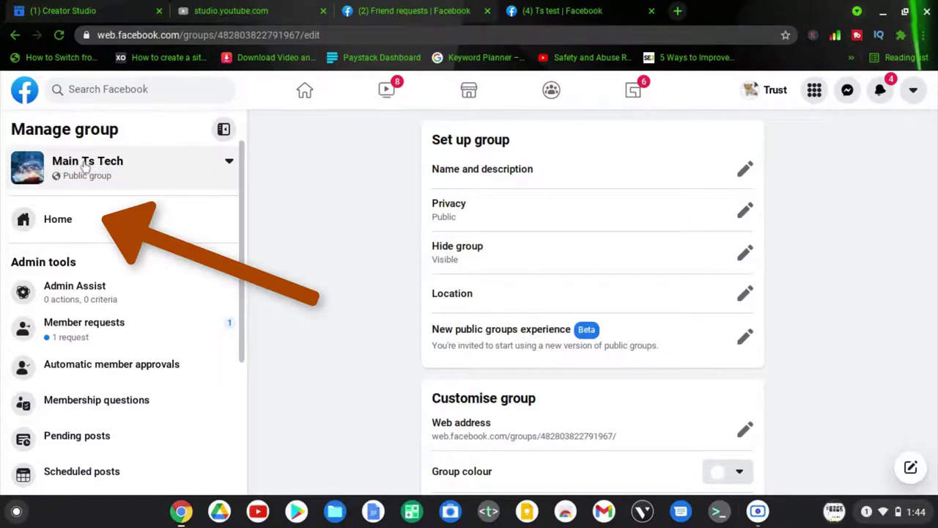
left_click(46, 224)
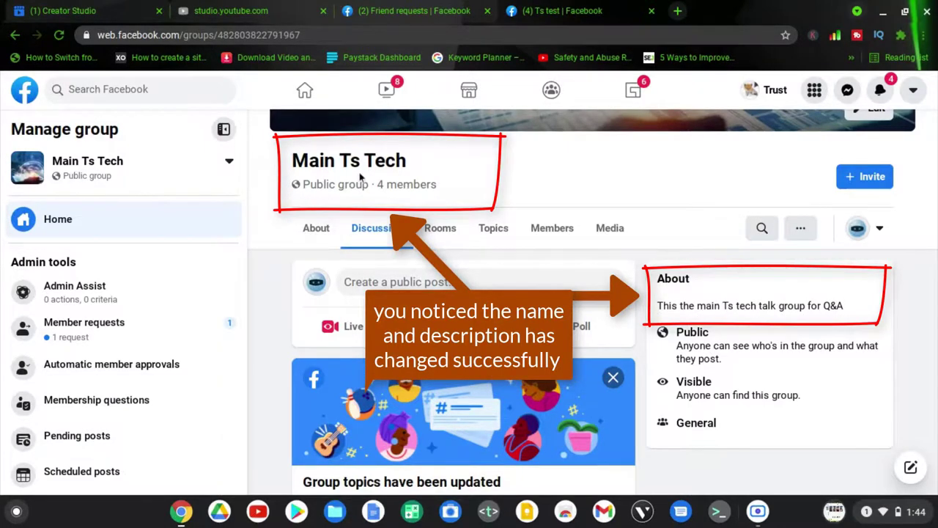
scroll(359, 176, "up", 3)
left_click(306, 176)
scroll(305, 175, "down", 4)
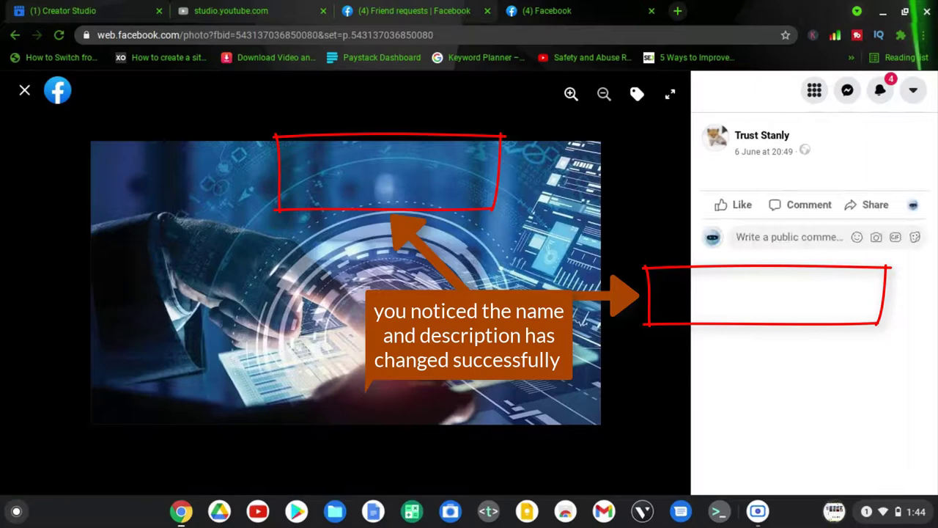
left_click(25, 91)
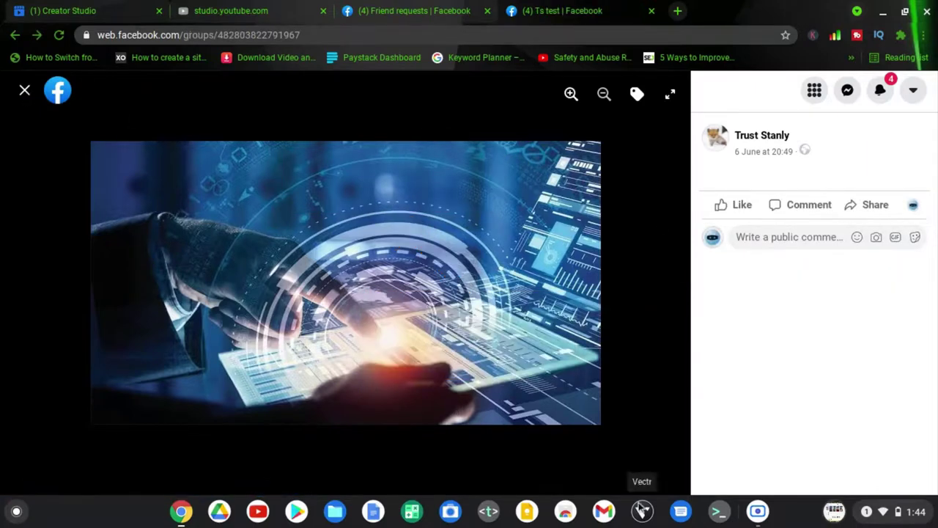